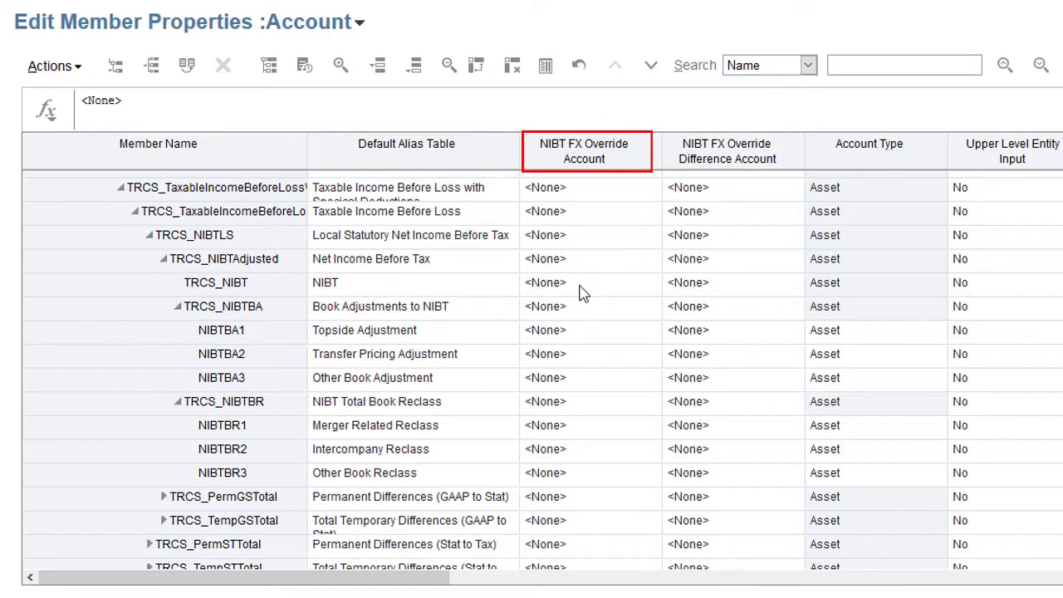
Step: Set TRCS_NIBT Override as the NIBT FX Override Account for NIBT and NIBTBA1-3
{"action": "left_click", "coordinate": [584, 291]}
{"action": "left_click", "coordinate": [629, 282]}
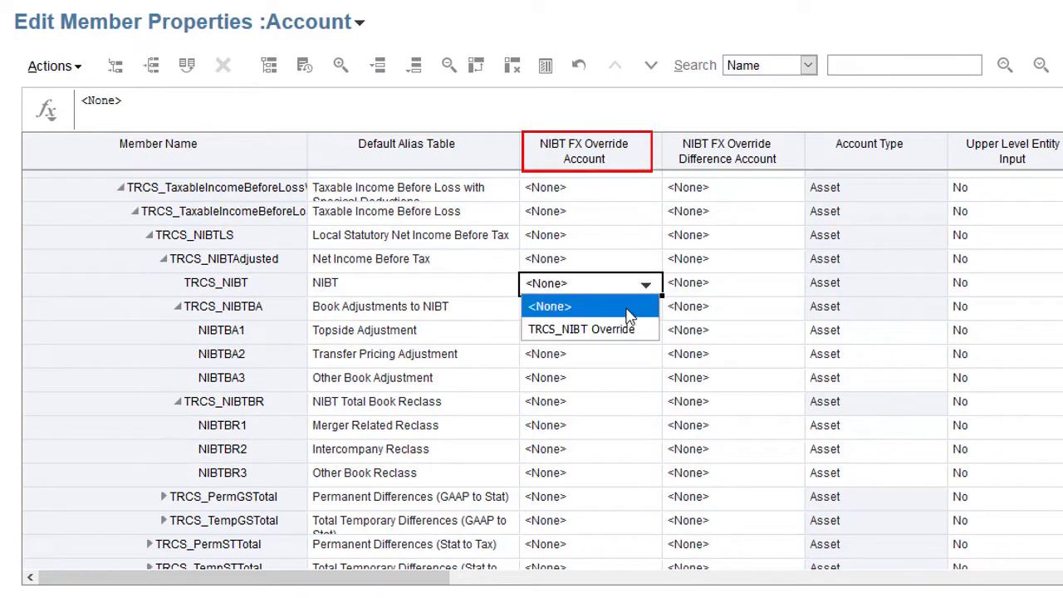
{"action": "left_click", "coordinate": [610, 322]}
{"action": "left_click", "coordinate": [610, 336]}
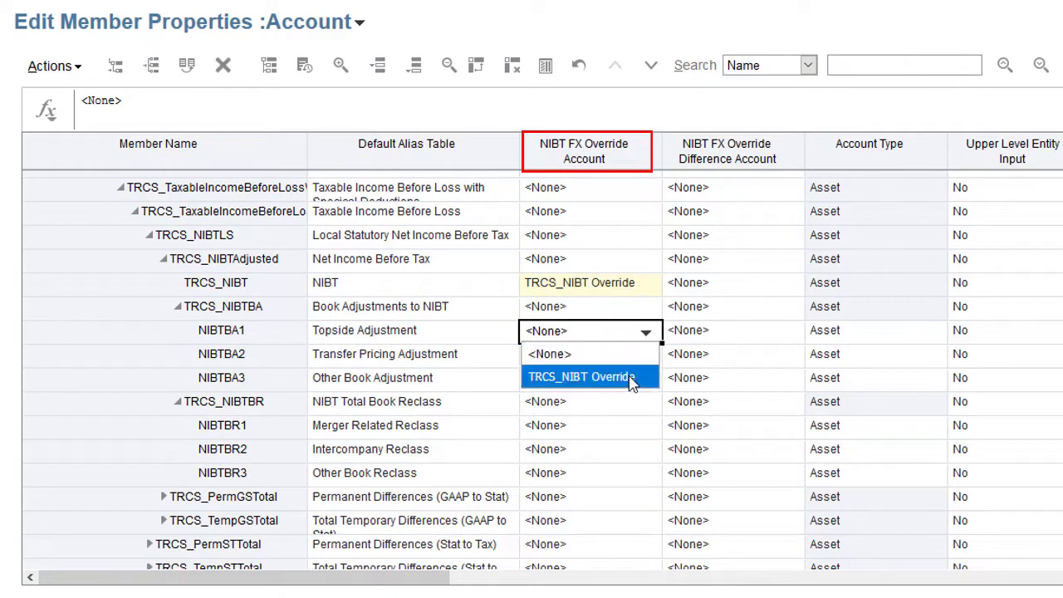
{"action": "left_click", "coordinate": [565, 374]}
{"action": "left_click", "coordinate": [567, 357]}
{"action": "left_click", "coordinate": [631, 399]}
{"action": "left_click", "coordinate": [644, 378]}
{"action": "left_click", "coordinate": [645, 389]}
{"action": "left_click", "coordinate": [644, 378]}
{"action": "left_click", "coordinate": [631, 425]}
Step: Set TRCS_NIBT Override as the override account for NIBTBR1-3 (Merger, Intercompany, Other Book Reclass)
{"action": "left_click", "coordinate": [618, 428]}
{"action": "left_click", "coordinate": [644, 426]}
{"action": "left_click", "coordinate": [629, 465]}
{"action": "left_click", "coordinate": [631, 452]}
{"action": "left_click", "coordinate": [645, 451]}
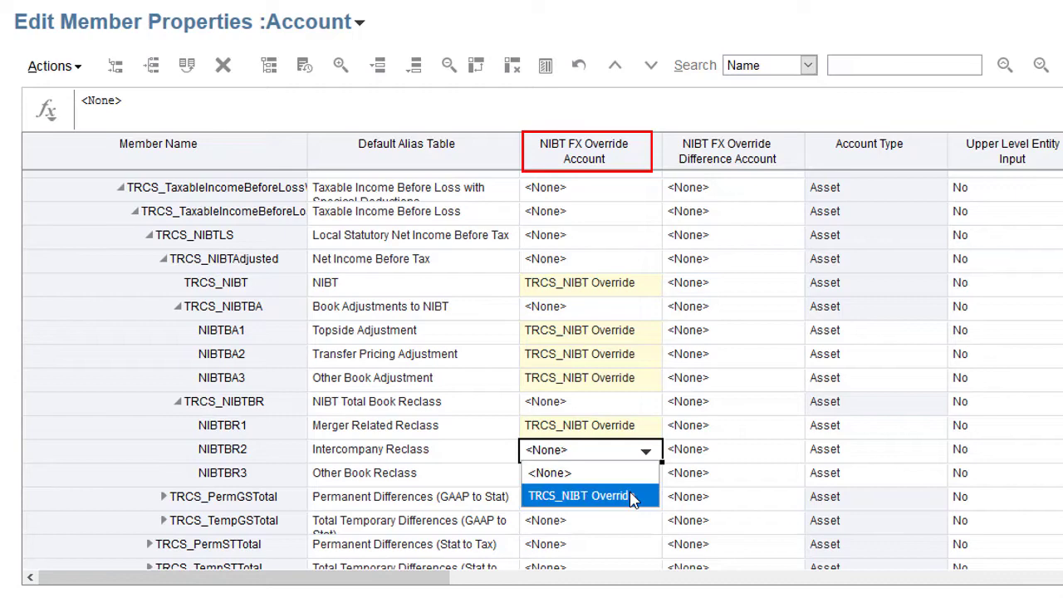
{"action": "left_click", "coordinate": [628, 493]}
{"action": "left_click", "coordinate": [629, 472]}
{"action": "left_click", "coordinate": [645, 474]}
{"action": "left_click", "coordinate": [619, 518]}
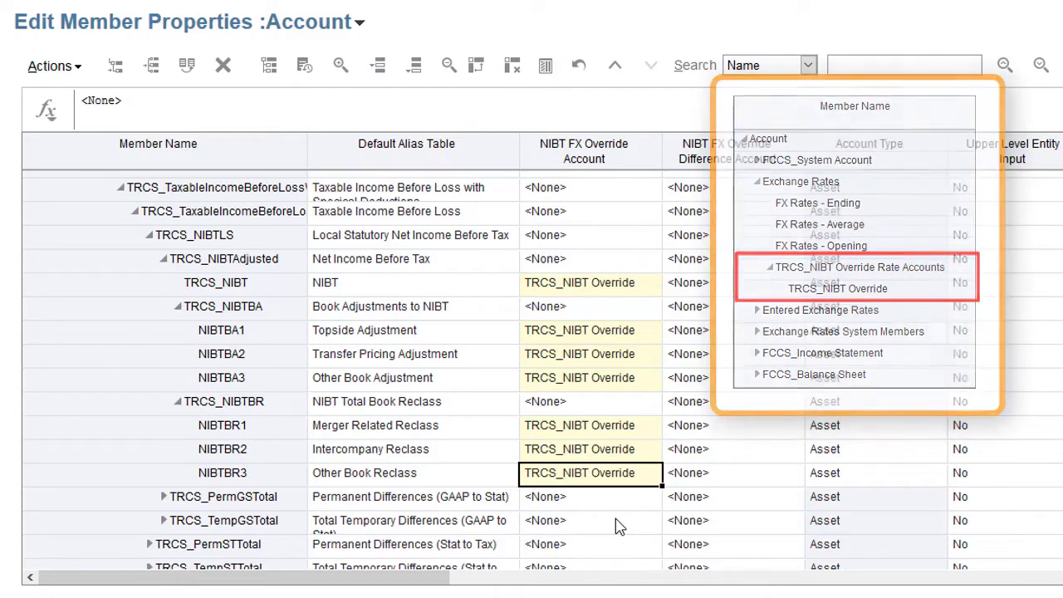
Step: Choose PermGS0003 as the NIBT FX Override Difference Account for NIBT and NIBTBA1-3
{"action": "left_click", "coordinate": [731, 332]}
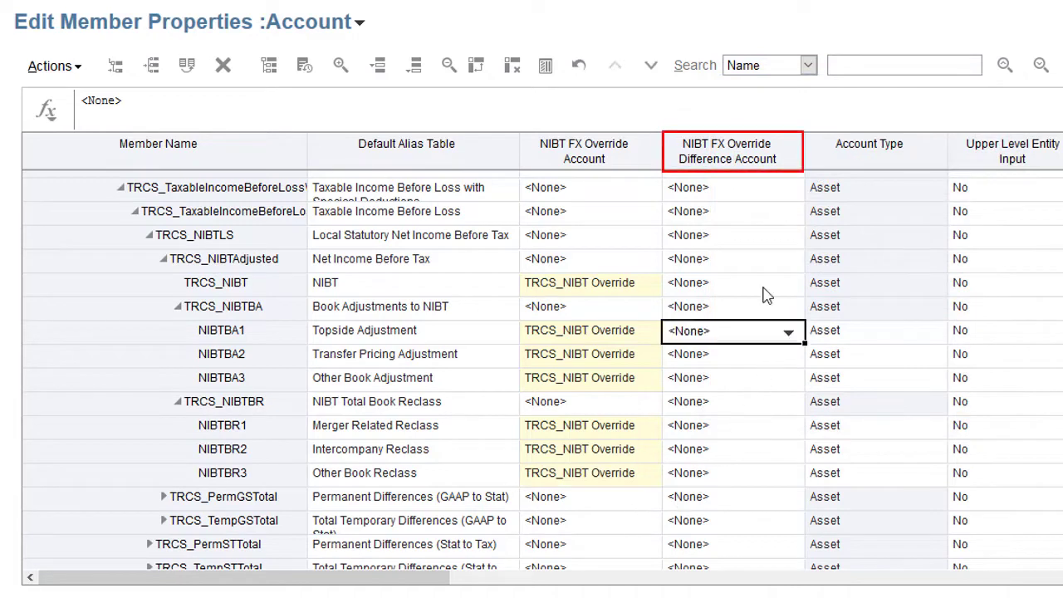
{"action": "left_click", "coordinate": [695, 282]}
{"action": "left_click", "coordinate": [793, 283]}
{"action": "left_click", "coordinate": [702, 375]}
{"action": "left_click", "coordinate": [744, 332]}
{"action": "left_click", "coordinate": [787, 331]}
{"action": "left_click", "coordinate": [780, 421]}
{"action": "left_click", "coordinate": [786, 359]}
{"action": "left_click", "coordinate": [785, 359]}
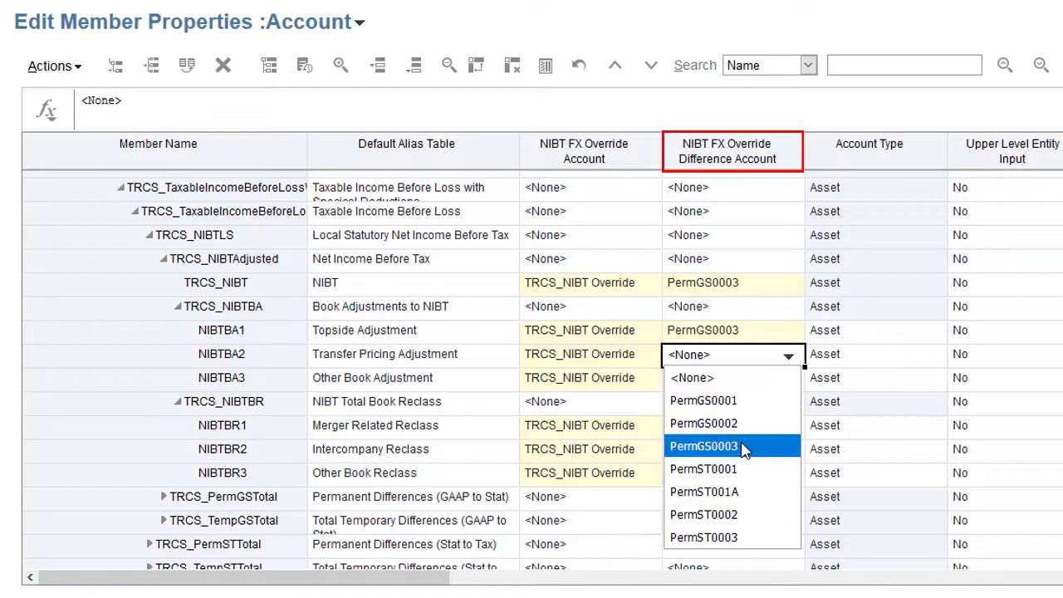
{"action": "left_click", "coordinate": [693, 445]}
{"action": "left_click", "coordinate": [777, 380]}
{"action": "left_click", "coordinate": [787, 379]}
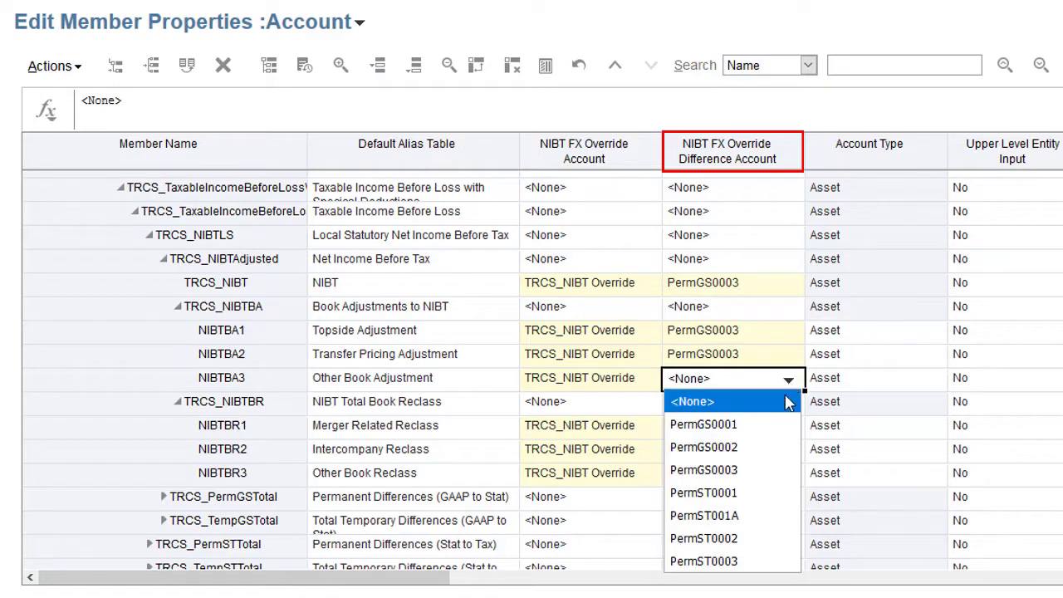
{"action": "left_click", "coordinate": [759, 470]}
Step: Choose PermGS0003 as the difference account for NIBTBR1-3 (Merger, Intercompany, Other Book Reclass)
{"action": "left_click", "coordinate": [756, 427]}
{"action": "left_click", "coordinate": [787, 426]}
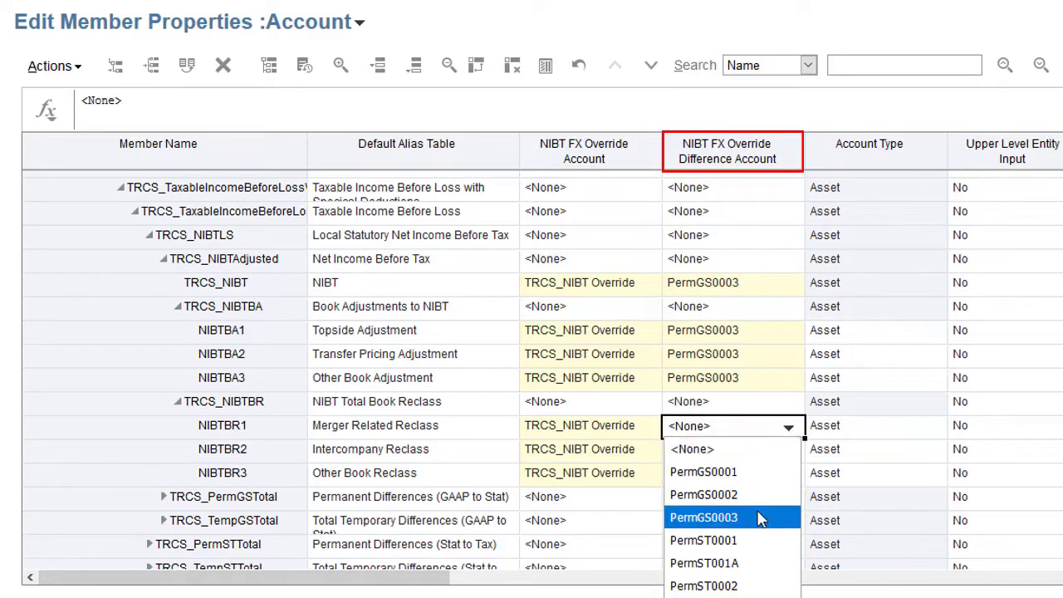
{"action": "left_click", "coordinate": [759, 517]}
{"action": "left_click", "coordinate": [752, 453]}
{"action": "left_click", "coordinate": [785, 450]}
{"action": "left_click", "coordinate": [751, 539]}
{"action": "left_click", "coordinate": [736, 475]}
{"action": "left_click", "coordinate": [787, 475]}
{"action": "left_click", "coordinate": [754, 566]}
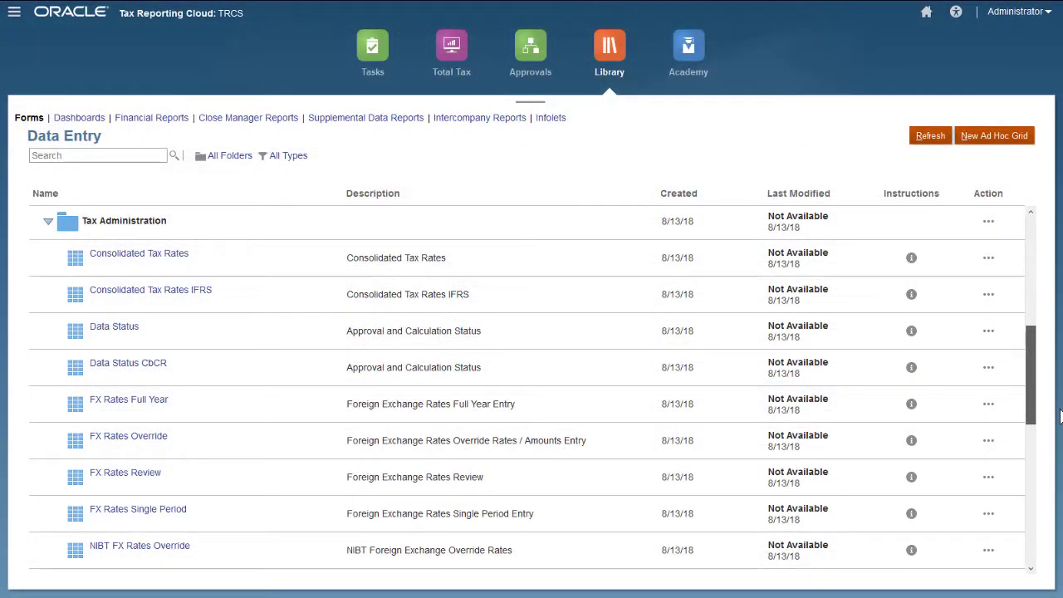
Step: Scroll the Tax Administration forms down to NIBT FX Rates Override and open it
{"action": "left_click_drag", "start_coordinate": [1059, 415], "coordinate": [1059, 493]}
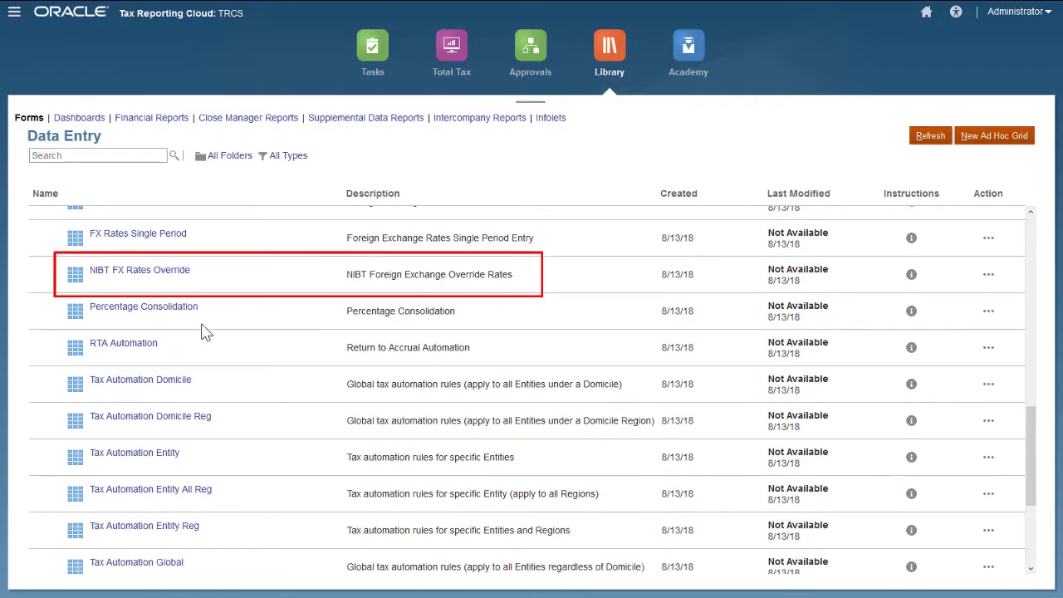
{"action": "left_click", "coordinate": [154, 281]}
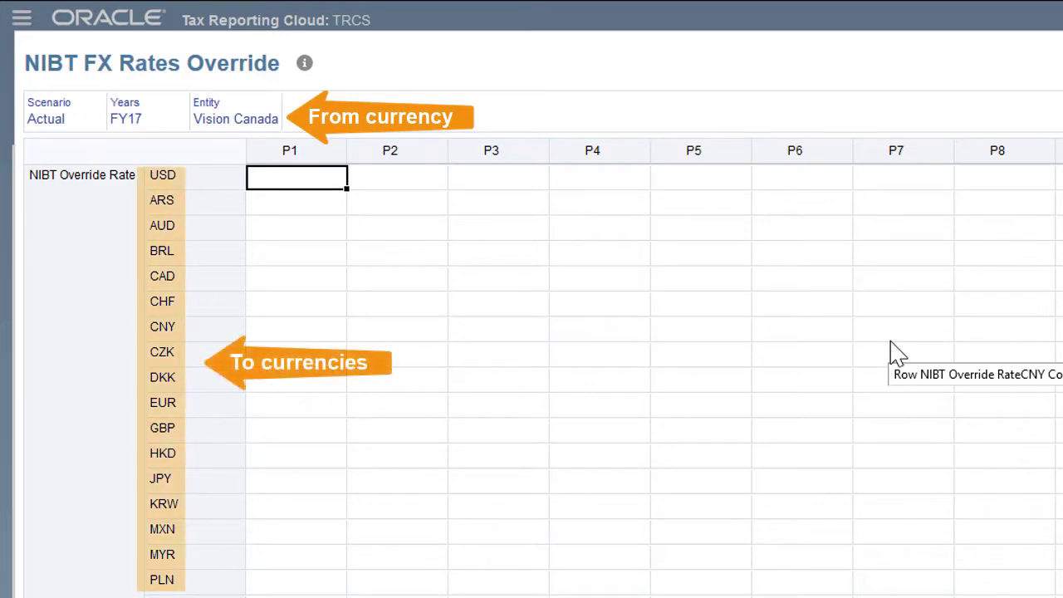
Step: Enter P1 override rates of .75 USD, .66 EUR and 84 JPY, then save
{"action": "type", "text": ".75"}
{"action": "left_click", "coordinate": [300, 403]}
{"action": "type", "text": ".66"}
{"action": "left_click", "coordinate": [297, 486]}
{"action": "type", "text": "84"}
{"action": "key", "text": "Return"}
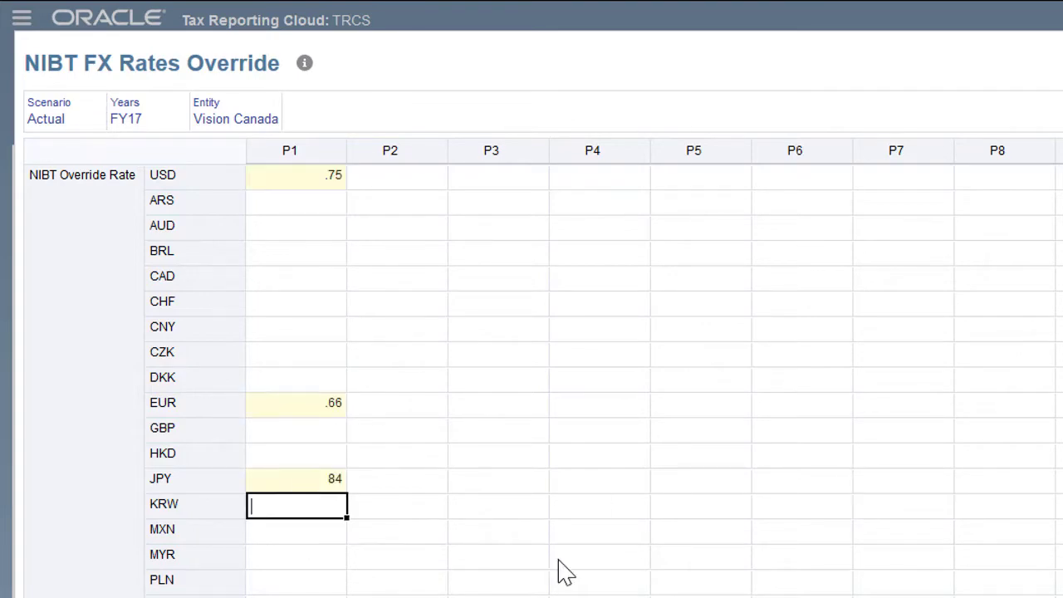
{"action": "left_click", "coordinate": [949, 41]}
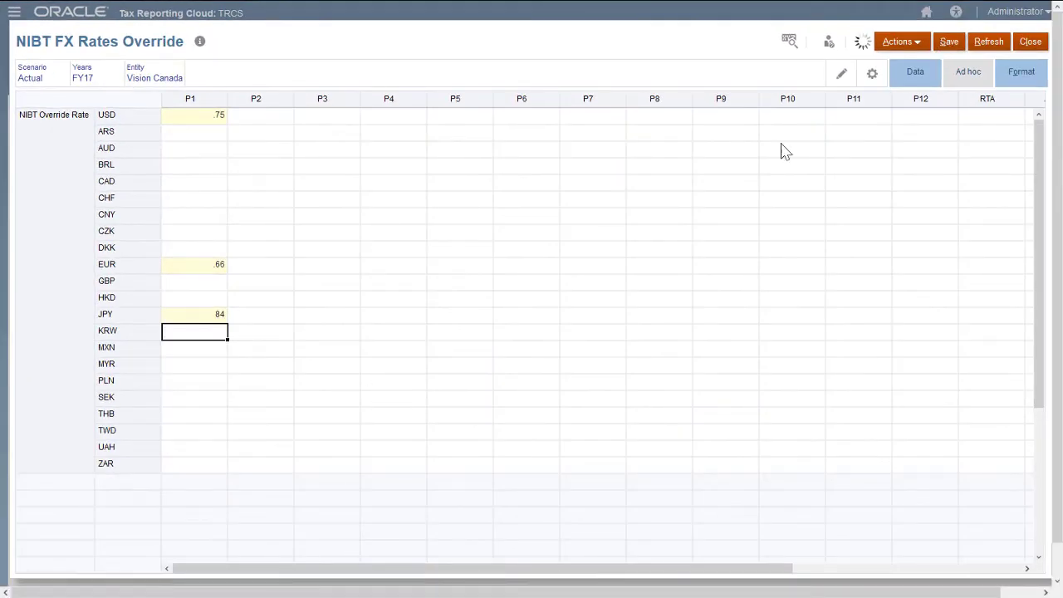
{"action": "left_click", "coordinate": [571, 164]}
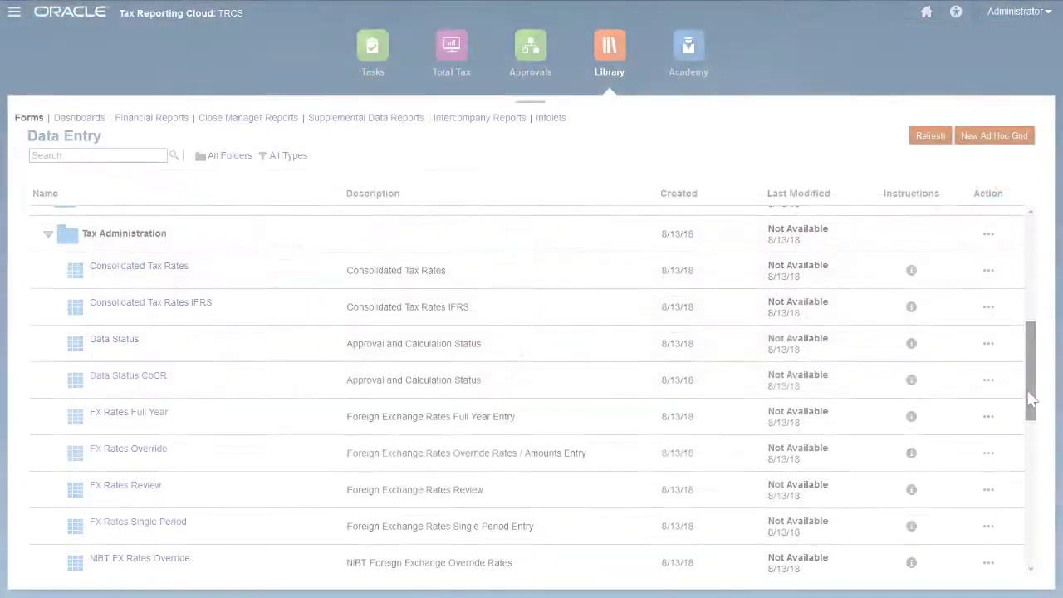
Step: Scroll down the Library forms list and open the FX Rates Override CbCR form
{"action": "mouse_move", "coordinate": [1029, 398]}
{"action": "left_mouse_down"}
{"action": "mouse_move", "coordinate": [1007, 515]}
{"action": "mouse_move", "coordinate": [671, 528]}
{"action": "left_mouse_up"}
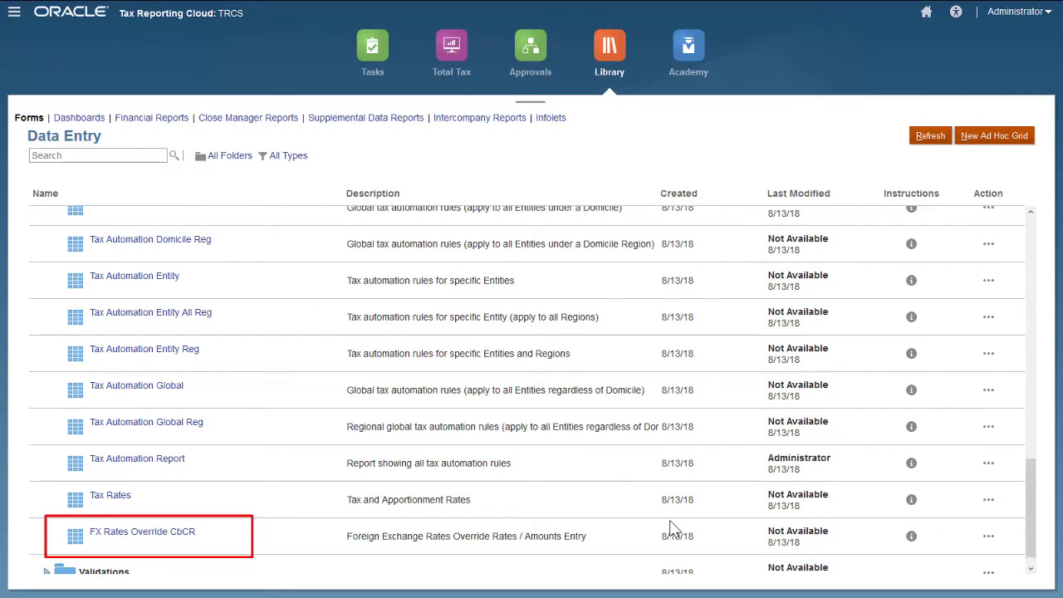
{"action": "left_click", "coordinate": [145, 538]}
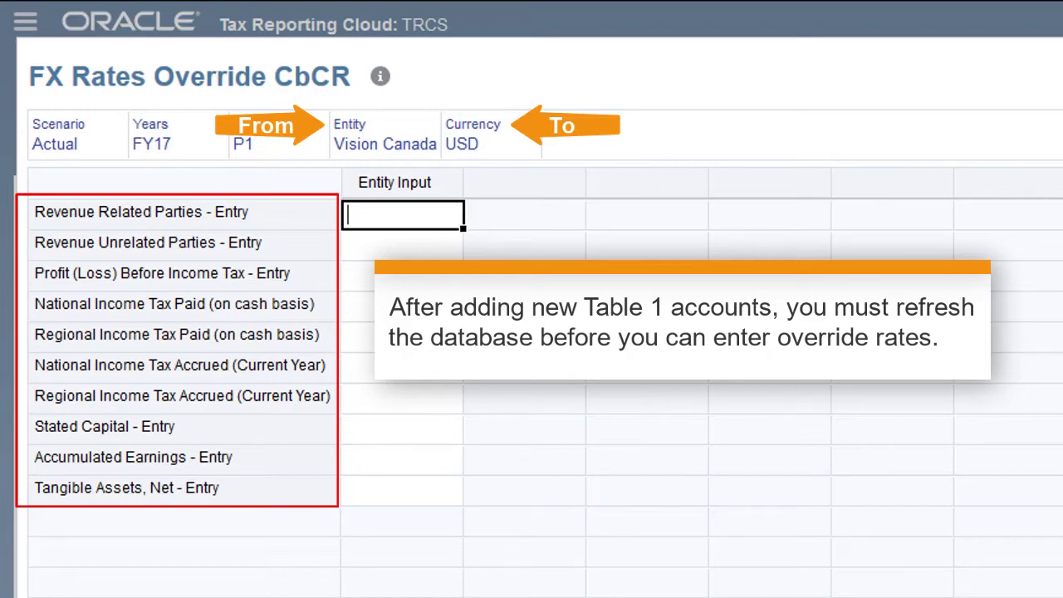
Step: Enter a .75 override rate for the first five CbCR accounts, Revenue through Regional Tax Paid
{"action": "type", "text": ".75"}
{"action": "key", "text": "Return"}
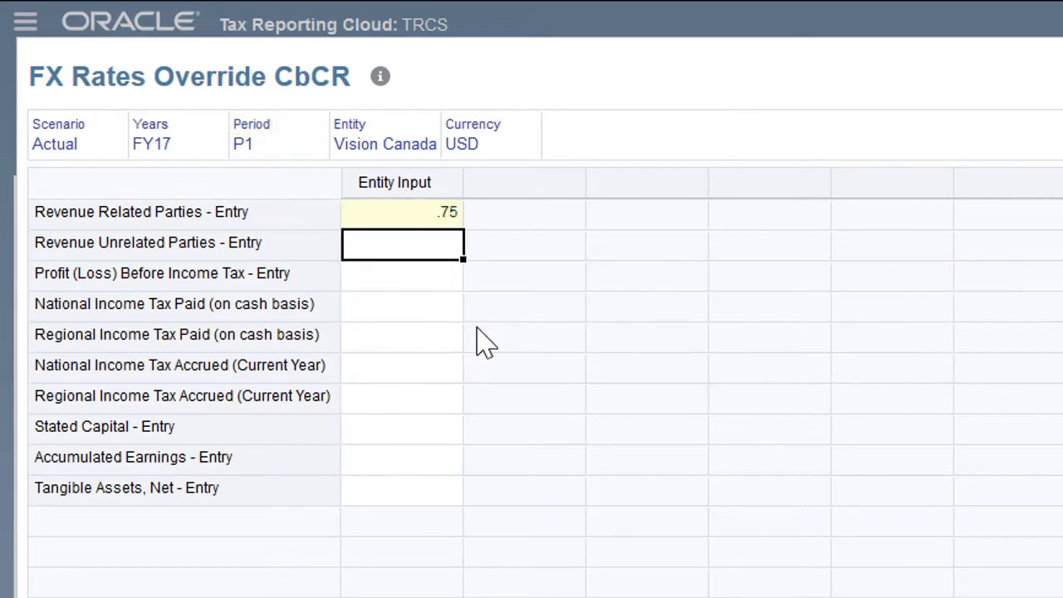
{"action": "type", "text": ".75"}
{"action": "key", "text": "Return"}
{"action": "type", "text": "."}
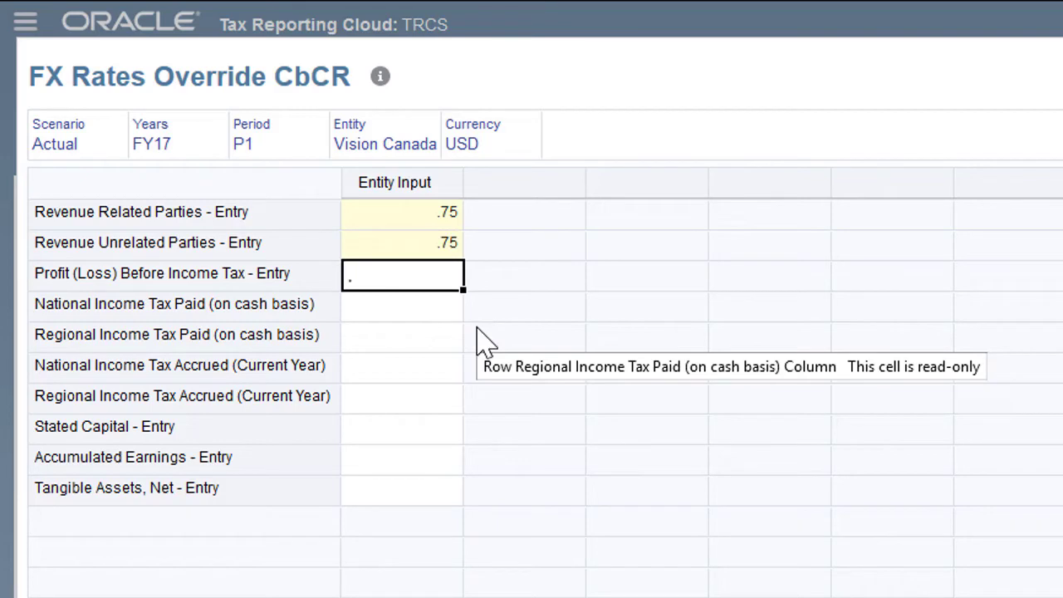
{"action": "type", "text": "75"}
{"action": "key", "text": "Return"}
{"action": "type", "text": ".75"}
{"action": "key", "text": "Return"}
Step: Enter .75 for the remaining five accounts, Tax Accrued through Tangible Assets, and save
{"action": "type", "text": ".75"}
{"action": "key", "text": "Return"}
{"action": "type", "text": ".75"}
{"action": "key", "text": "Return"}
{"action": "type", "text": ".75"}
{"action": "key", "text": "Return"}
{"action": "type", "text": ".75"}
{"action": "key", "text": "Return"}
{"action": "type", "text": ".75"}
{"action": "key", "text": "Return"}
{"action": "type", "text": ".75"}
{"action": "key", "text": "Return"}
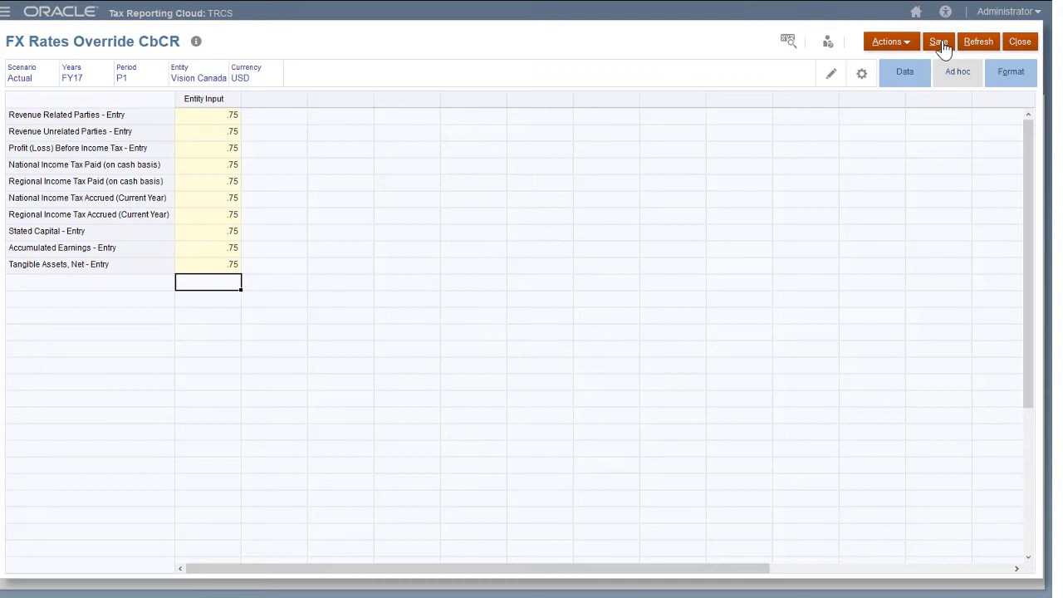
{"action": "left_click", "coordinate": [941, 45]}
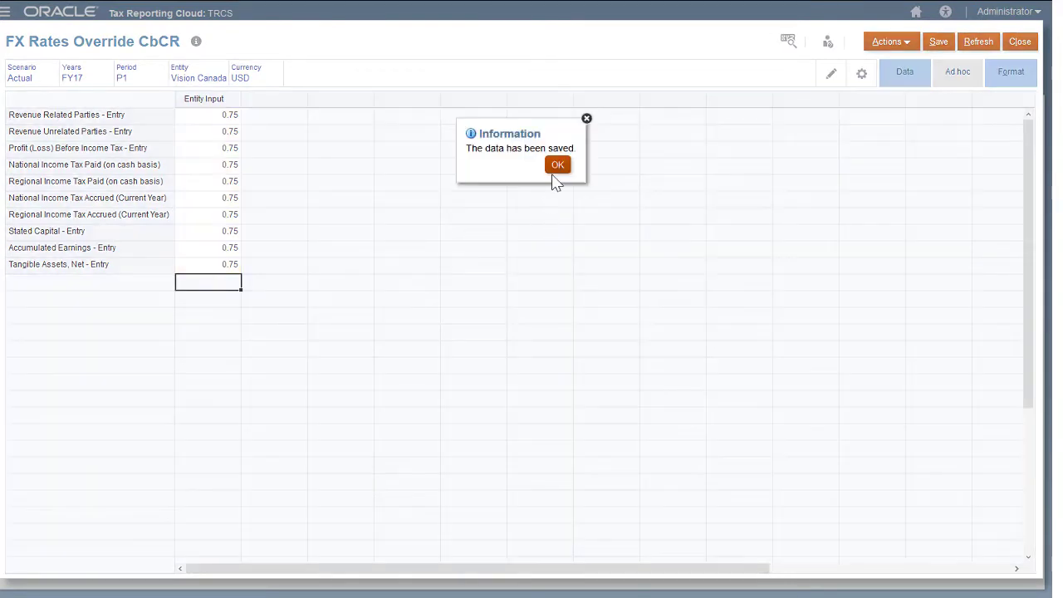
{"action": "left_click", "coordinate": [556, 165]}
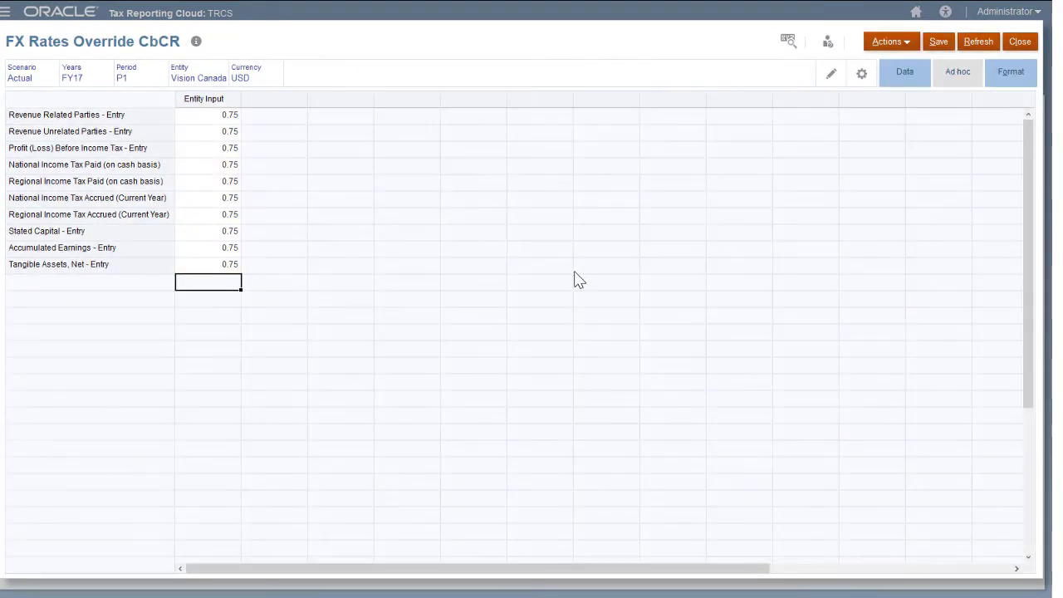